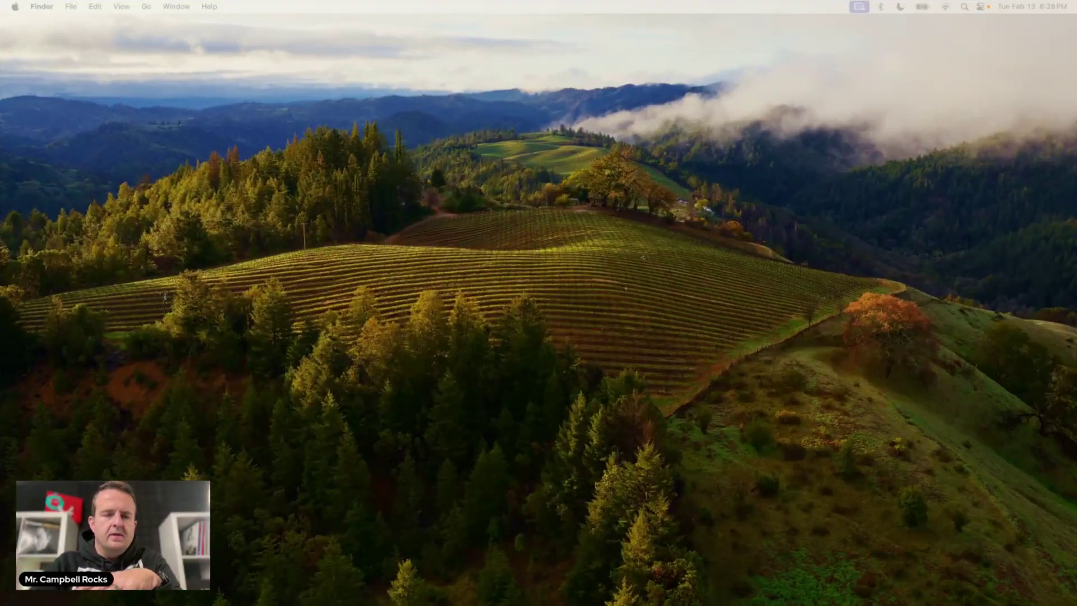
- Open Change Wallpaper… from the desktop's shortcut menu and centre the System Settings window
{"action": "right_click", "coordinate": [561, 283]}
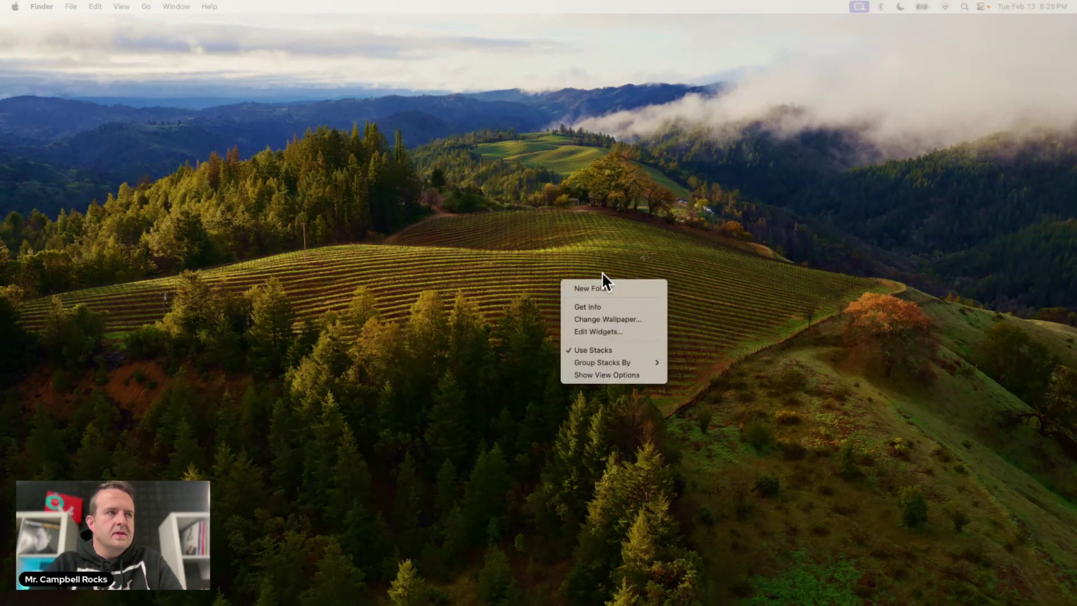
{"action": "left_click", "coordinate": [634, 323]}
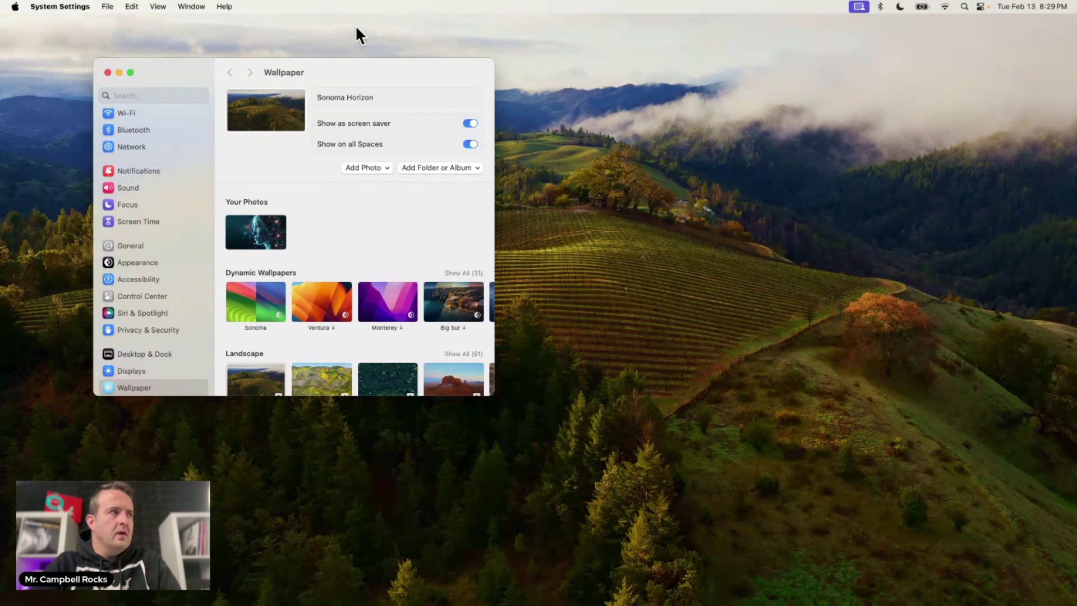
{"action": "left_click_drag", "start_coordinate": [373, 73], "coordinate": [616, 140]}
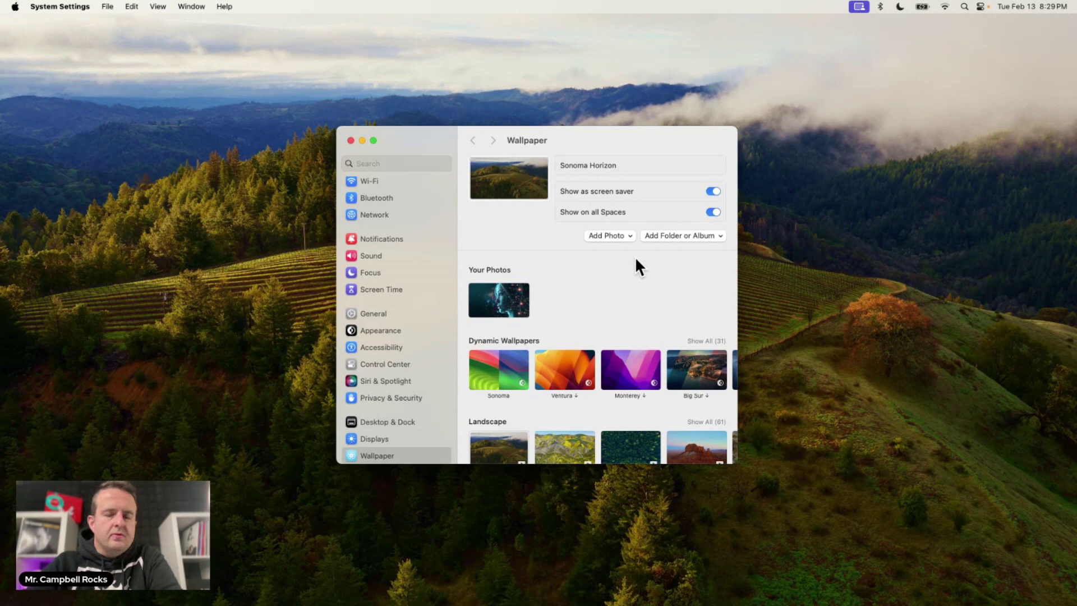
- Use Add Photo > Choose… to browse the Desktop files and select the cyberpunk .webp image
{"action": "left_click", "coordinate": [627, 240]}
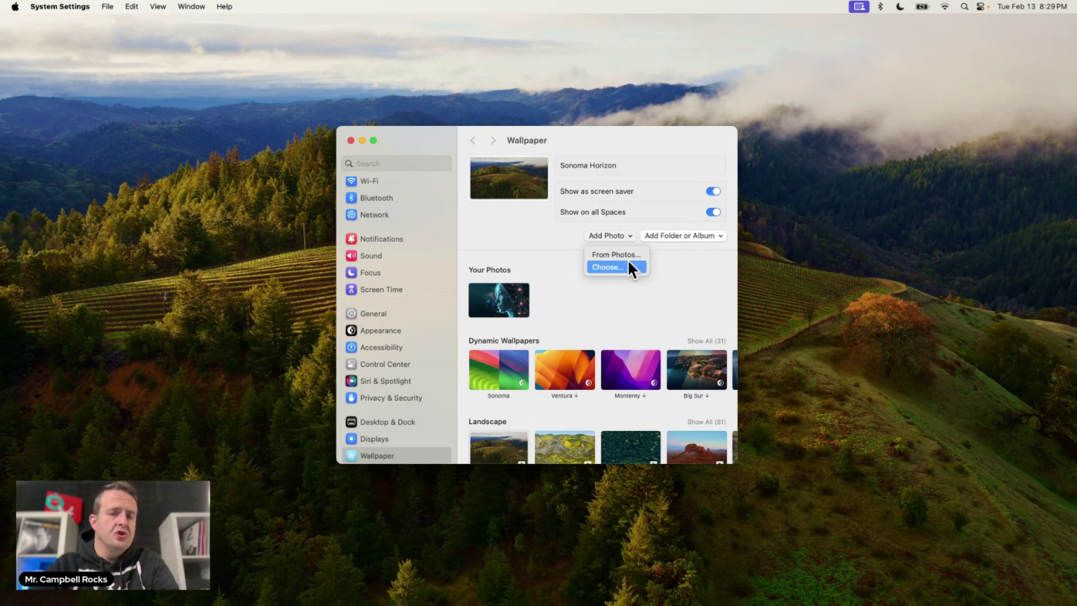
{"action": "left_click", "coordinate": [626, 266]}
{"action": "scroll", "coordinate": [599, 301], "scroll_direction": "down", "scroll_amount": 10}
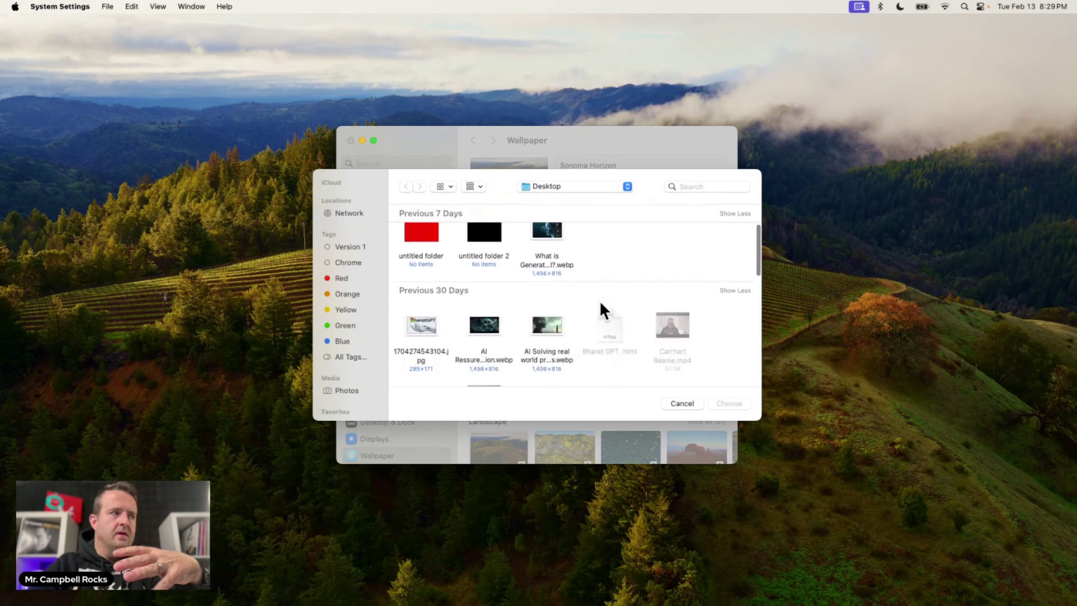
{"action": "scroll", "coordinate": [549, 309], "scroll_direction": "down", "scroll_amount": 10}
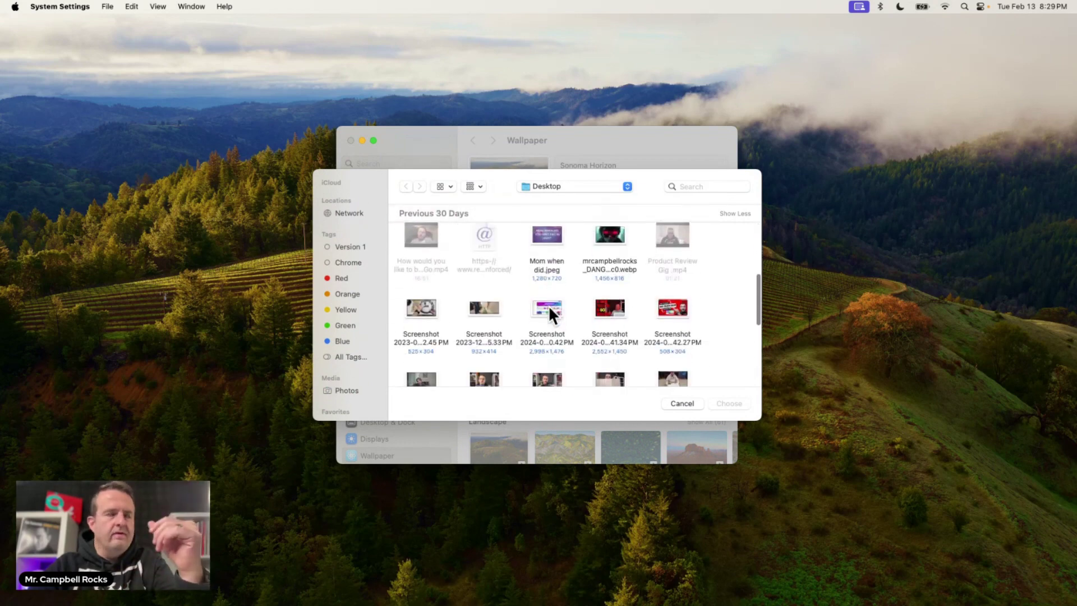
{"action": "scroll", "coordinate": [547, 305], "scroll_direction": "down", "scroll_amount": 5}
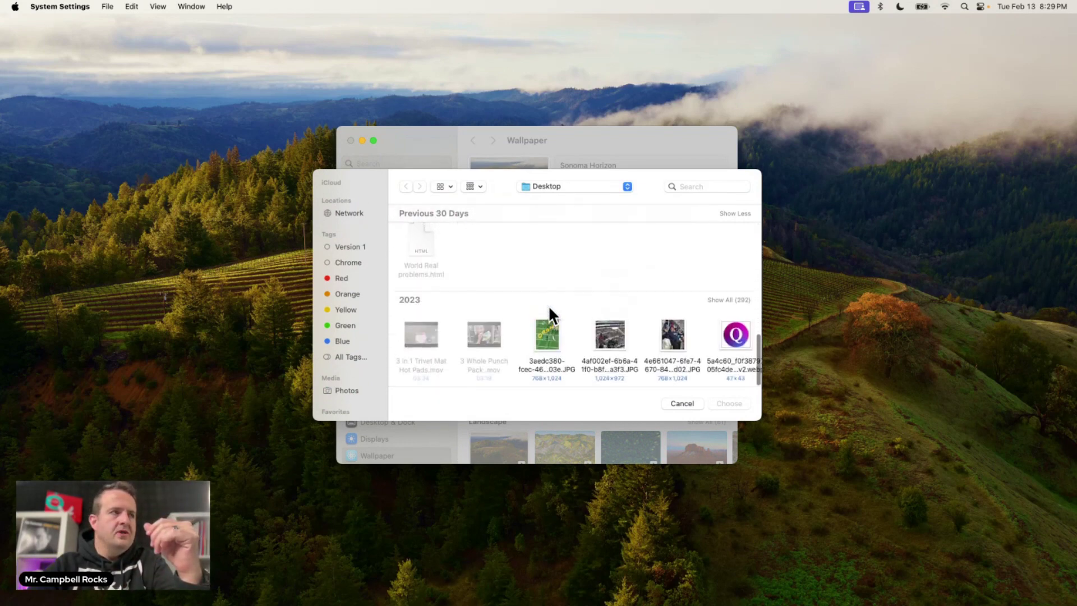
{"action": "scroll", "coordinate": [563, 348], "scroll_direction": "up", "scroll_amount": 5}
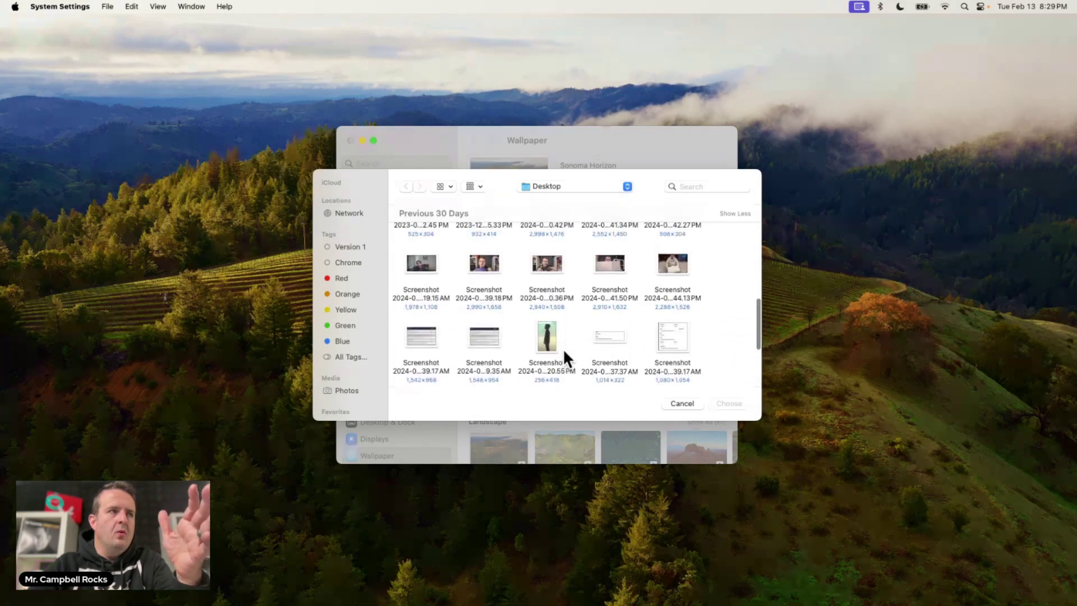
{"action": "scroll", "coordinate": [563, 349], "scroll_direction": "down", "scroll_amount": 5}
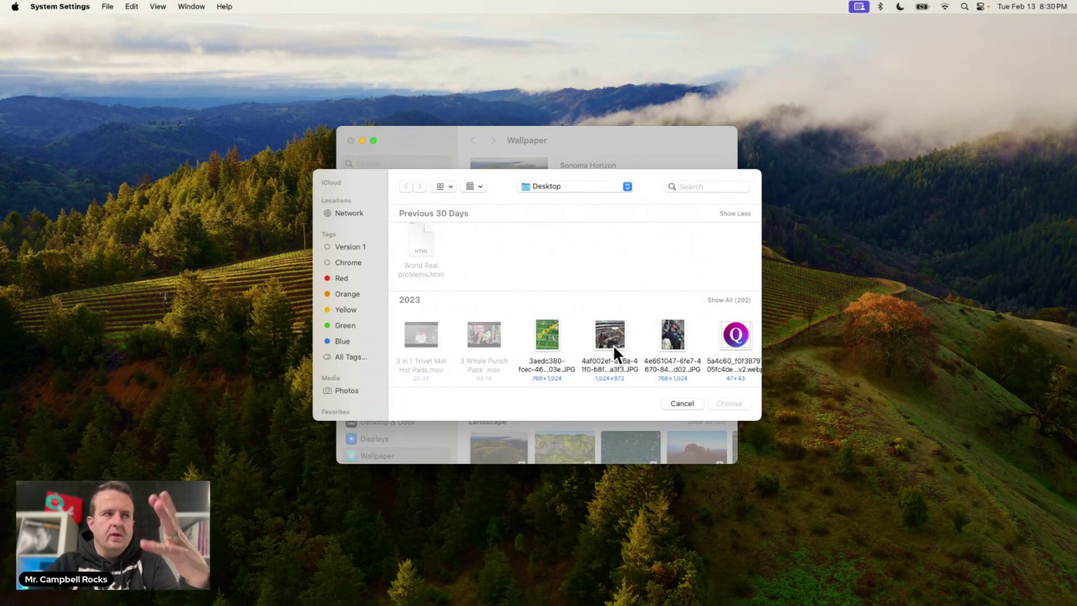
{"action": "scroll", "coordinate": [615, 349], "scroll_direction": "up", "scroll_amount": 3}
{"action": "scroll", "coordinate": [615, 349], "scroll_direction": "up", "scroll_amount": 10}
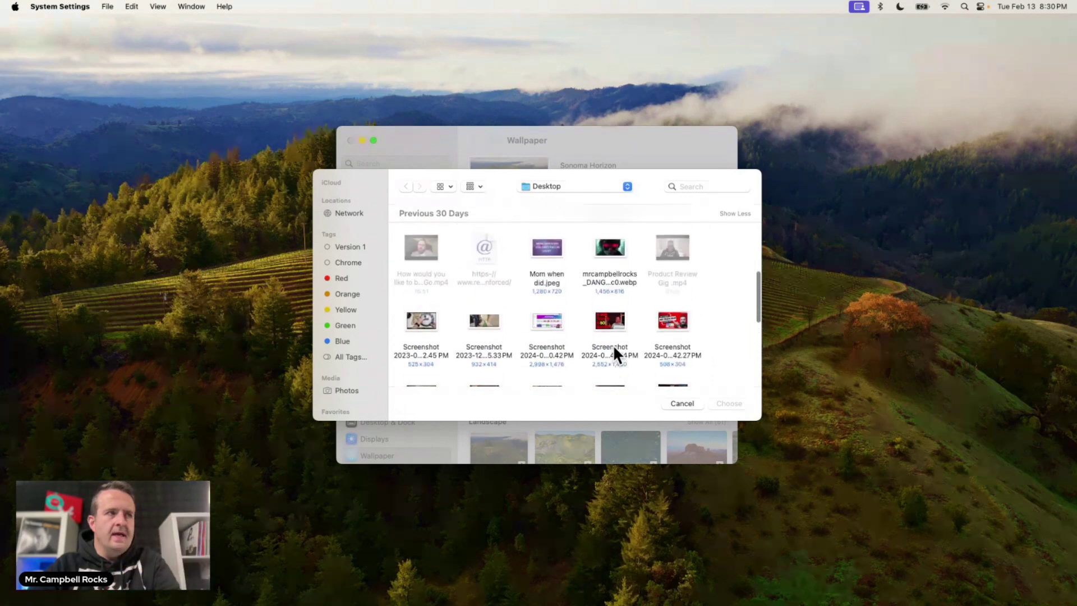
{"action": "scroll", "coordinate": [613, 344], "scroll_direction": "down", "scroll_amount": 5}
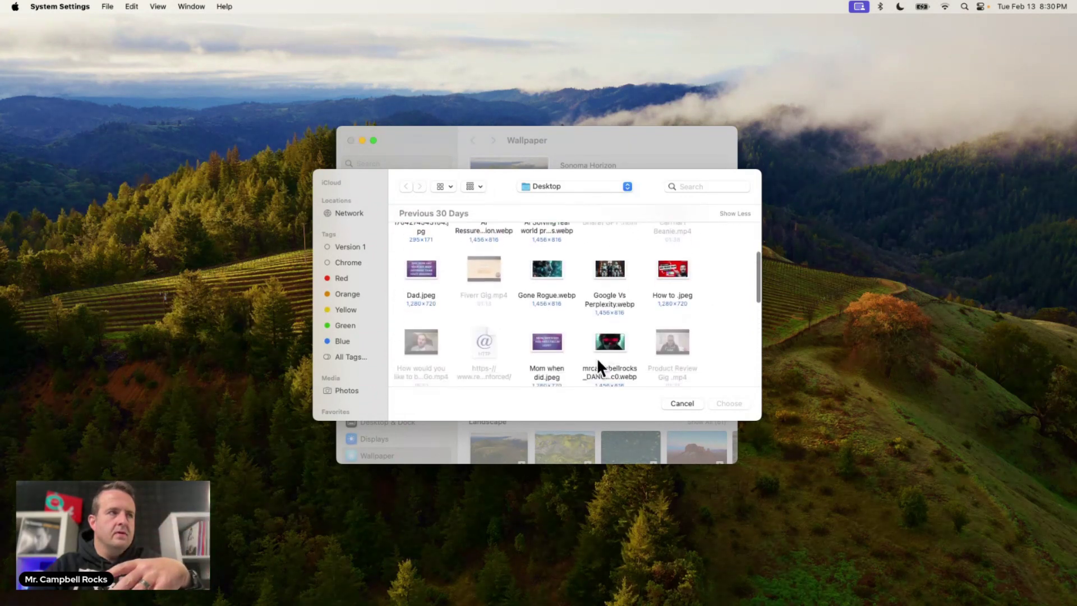
{"action": "left_click", "coordinate": [617, 344]}
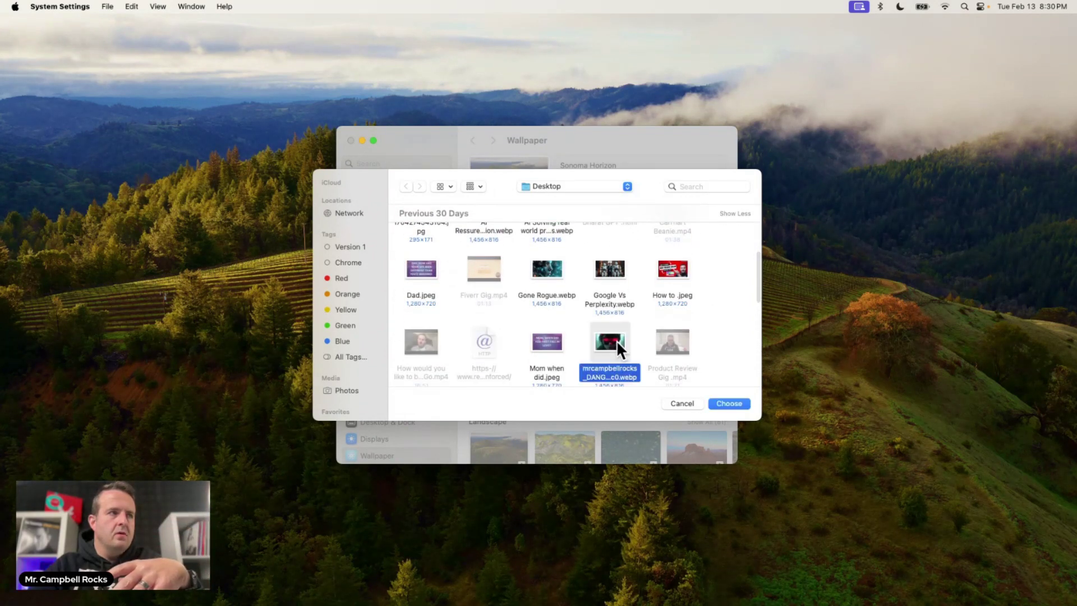
- Confirm the cyberpunk image as wallpaper, move the window aside and scroll up to Your Photos
{"action": "left_click", "coordinate": [728, 403]}
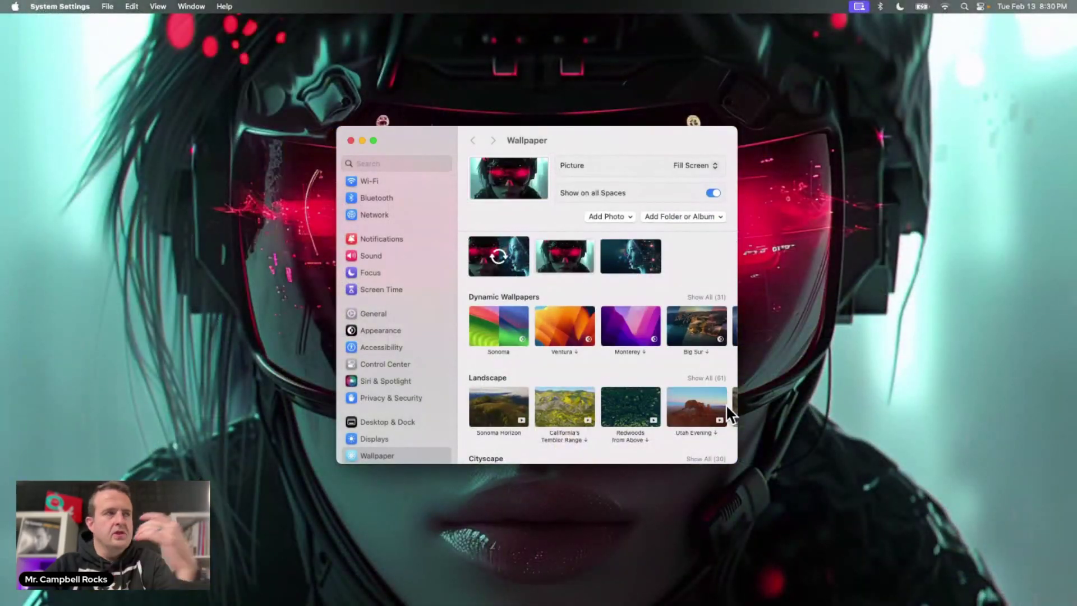
{"action": "left_click_drag", "start_coordinate": [588, 137], "coordinate": [597, 161]}
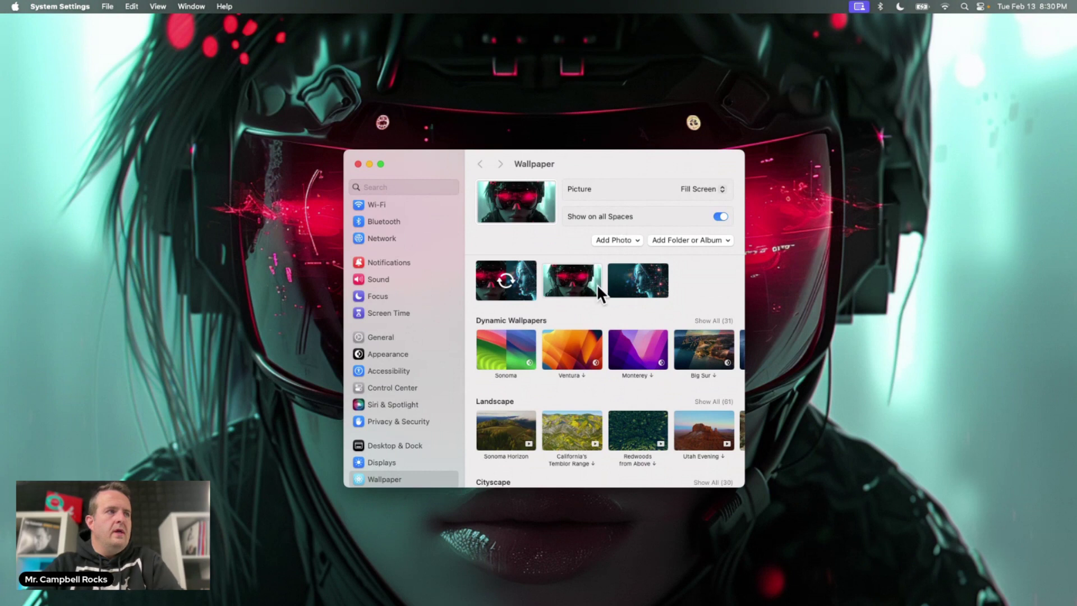
{"action": "scroll", "coordinate": [597, 331], "scroll_direction": "up", "scroll_amount": 2}
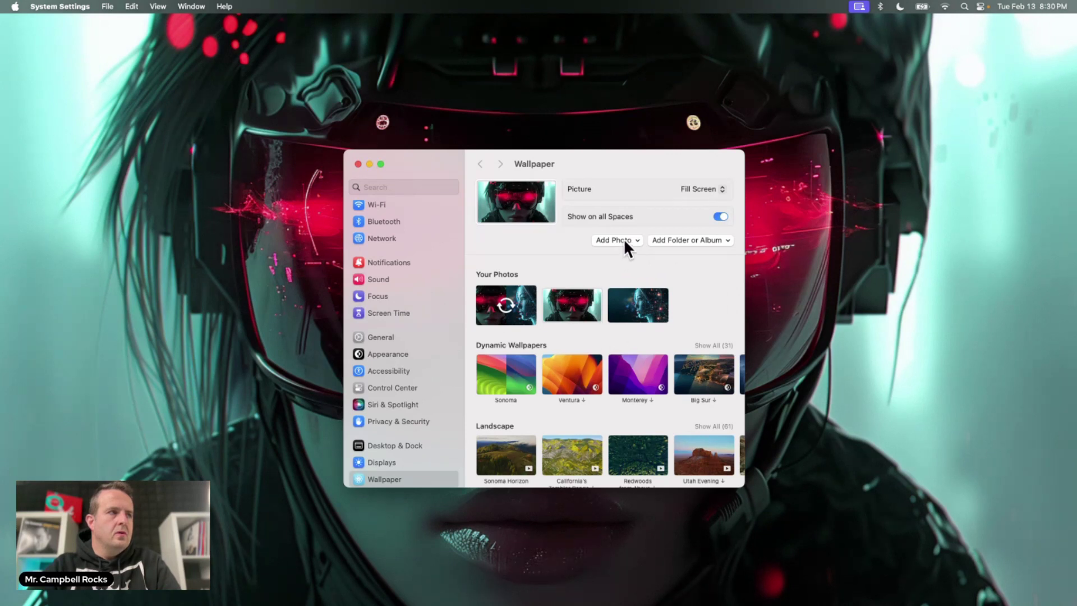
- Try the Sonoma and Ventura dynamic wallpapers, then choose Catalina
{"action": "left_click", "coordinate": [512, 371]}
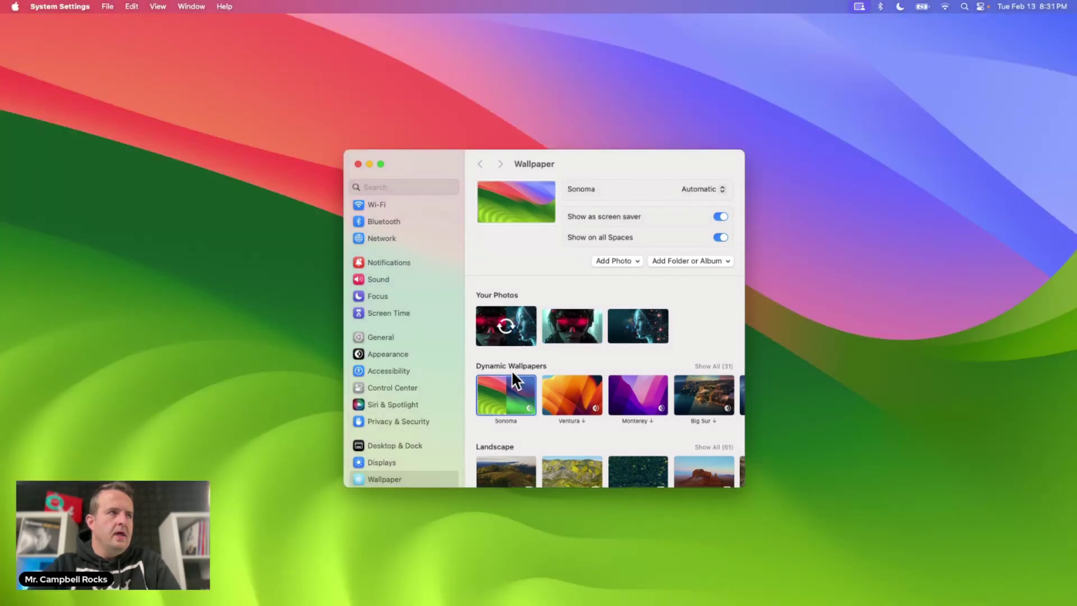
{"action": "left_click", "coordinate": [569, 396]}
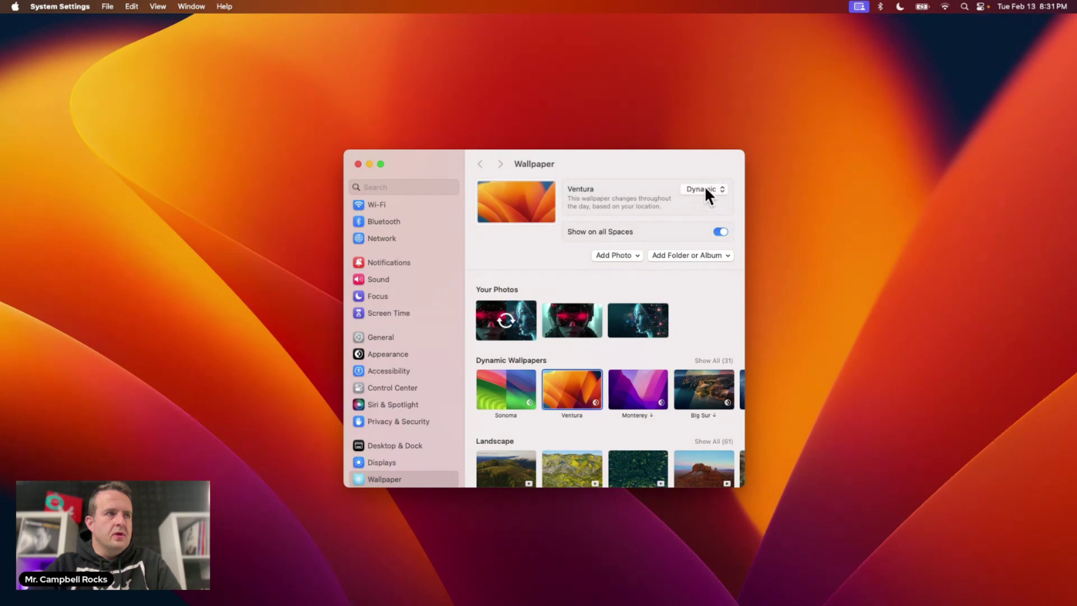
{"action": "scroll", "coordinate": [573, 396], "scroll_direction": "right", "scroll_amount": 5}
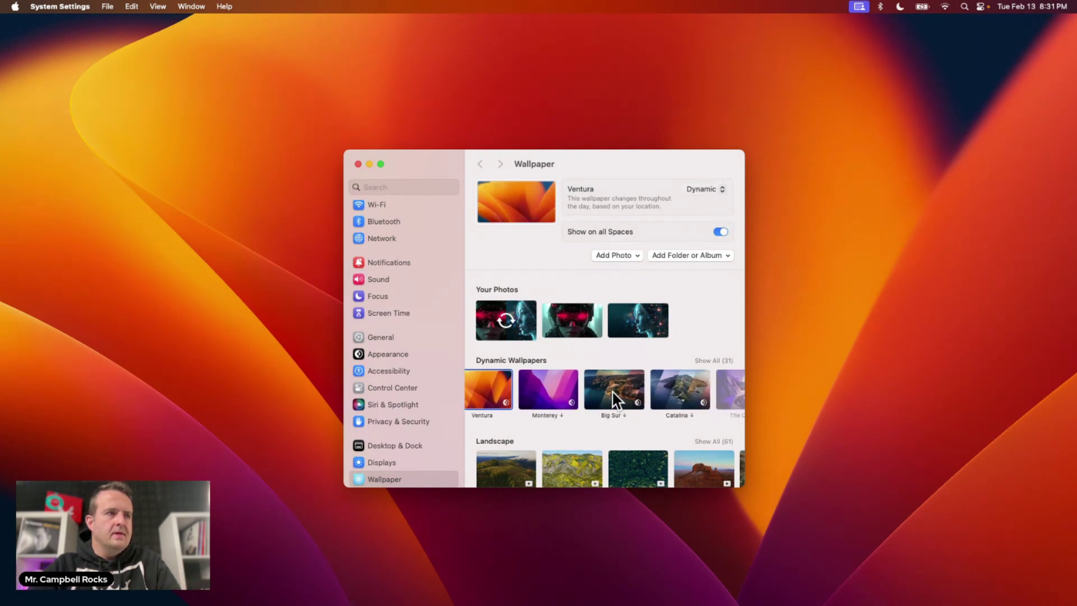
{"action": "left_click", "coordinate": [671, 389]}
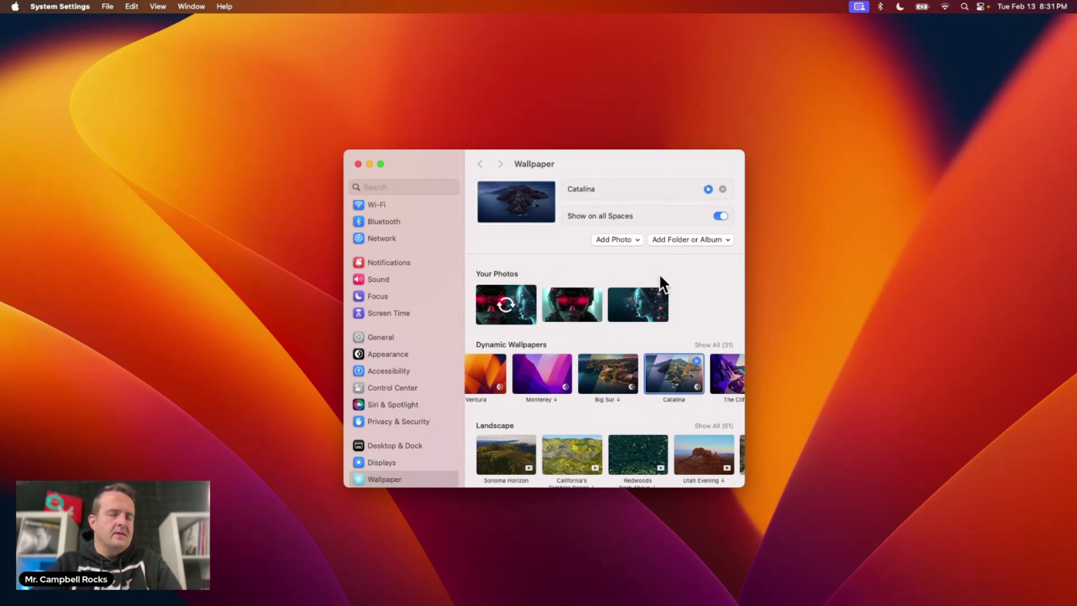
- Set Utah Evening from the Landscape row as the wallpaper
{"action": "scroll", "coordinate": [629, 312], "scroll_direction": "down", "scroll_amount": 2}
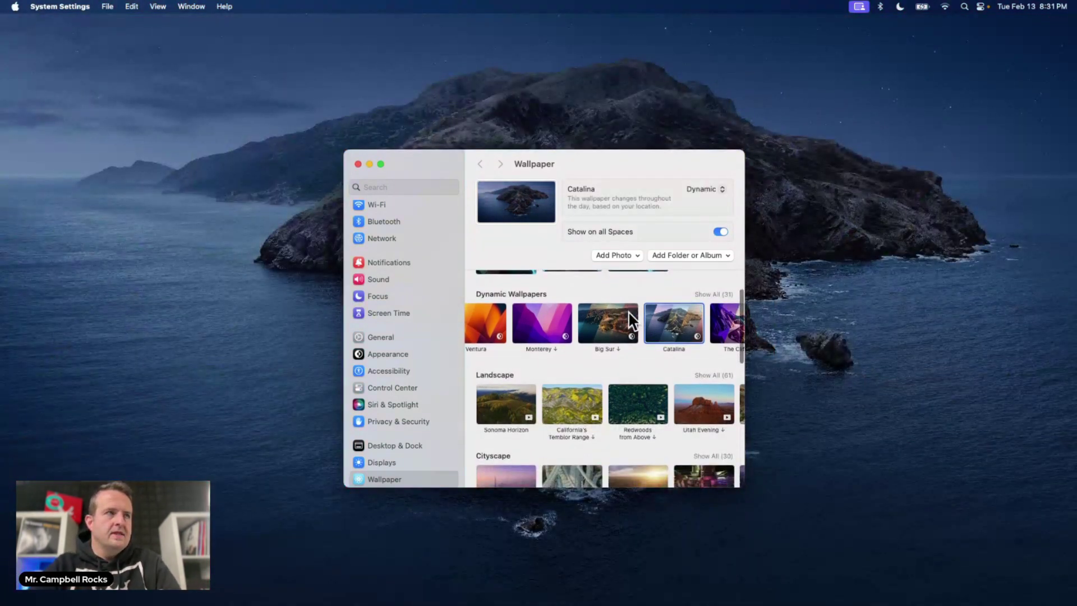
{"action": "scroll", "coordinate": [629, 312], "scroll_direction": "down", "scroll_amount": 1}
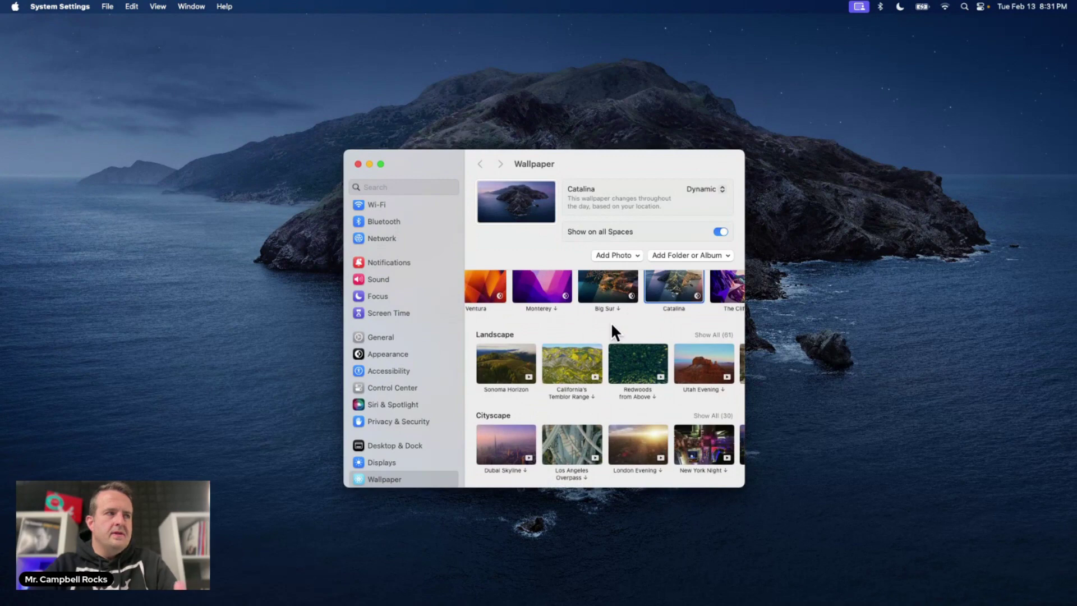
{"action": "scroll", "coordinate": [483, 370], "scroll_direction": "right", "scroll_amount": 3}
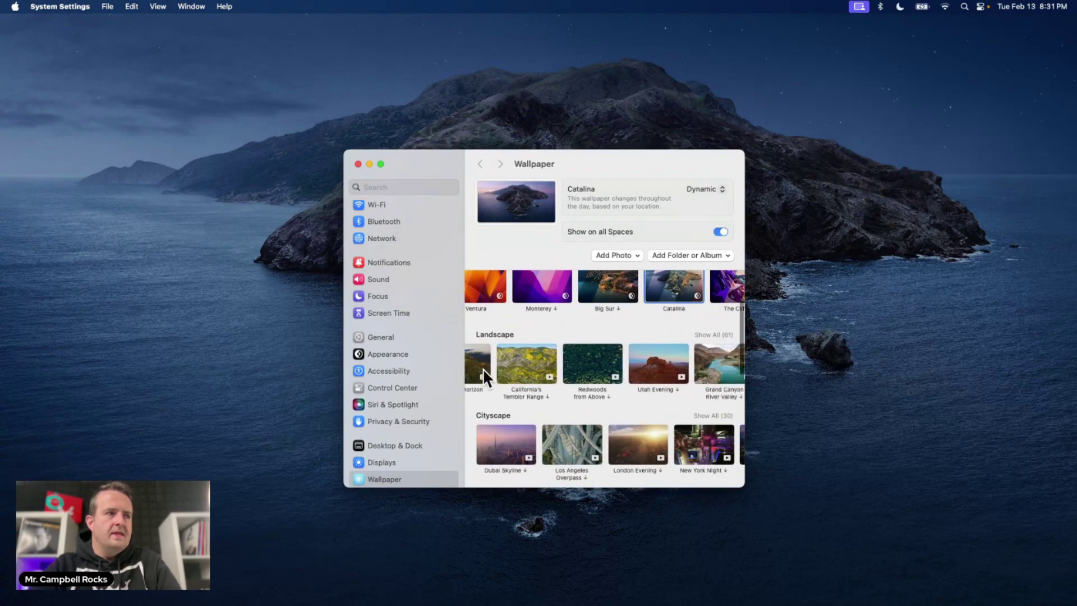
{"action": "scroll", "coordinate": [534, 359], "scroll_direction": "right", "scroll_amount": 4}
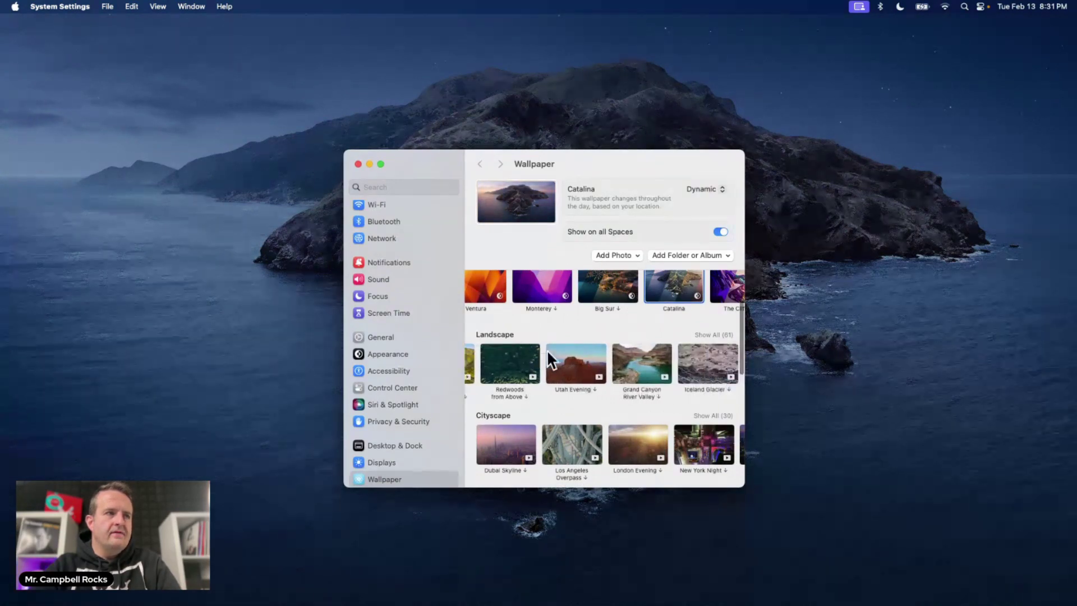
{"action": "left_click", "coordinate": [567, 361]}
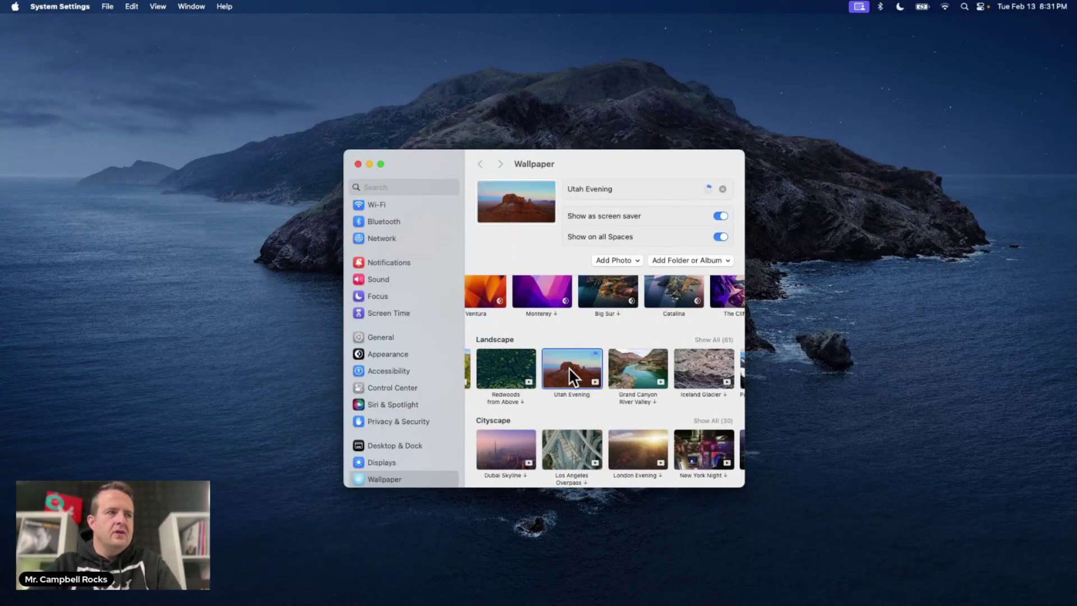
- Find the Southern California aerial in the Earth row and set it as the wallpaper
{"action": "scroll", "coordinate": [569, 368], "scroll_direction": "left", "scroll_amount": 2}
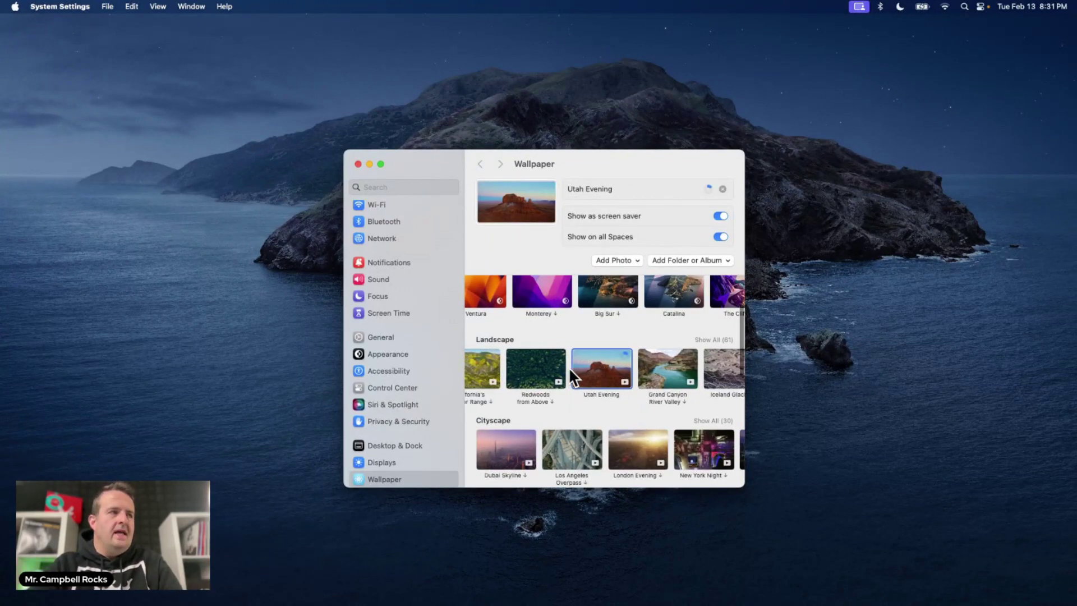
{"action": "scroll", "coordinate": [601, 369], "scroll_direction": "down", "scroll_amount": 3}
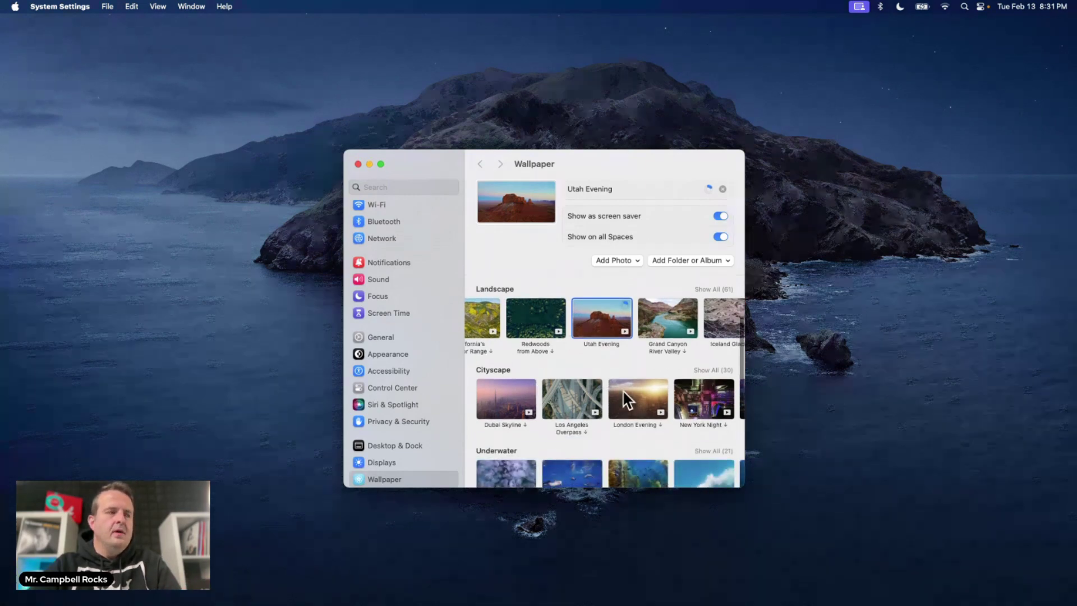
{"action": "scroll", "coordinate": [634, 401], "scroll_direction": "down", "scroll_amount": 2}
{"action": "scroll", "coordinate": [638, 415], "scroll_direction": "down", "scroll_amount": 3}
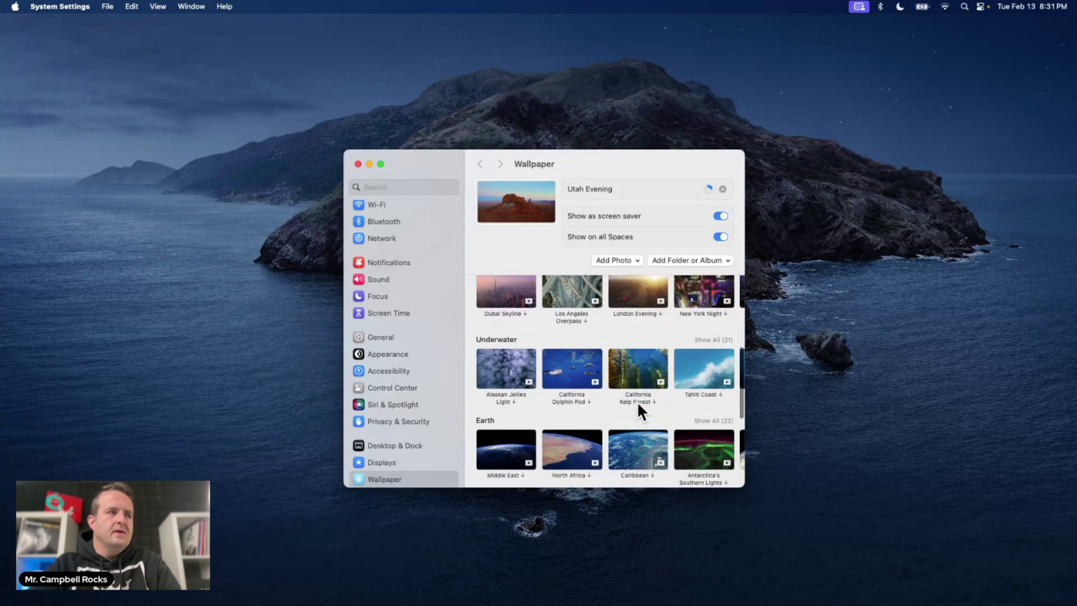
{"action": "scroll", "coordinate": [638, 404], "scroll_direction": "down", "scroll_amount": 2}
{"action": "scroll", "coordinate": [621, 407], "scroll_direction": "right", "scroll_amount": 2}
{"action": "scroll", "coordinate": [620, 405], "scroll_direction": "right", "scroll_amount": 15}
{"action": "scroll", "coordinate": [620, 405], "scroll_direction": "right", "scroll_amount": 10}
{"action": "scroll", "coordinate": [620, 407], "scroll_direction": "right", "scroll_amount": 5}
{"action": "scroll", "coordinate": [621, 406], "scroll_direction": "right", "scroll_amount": 3}
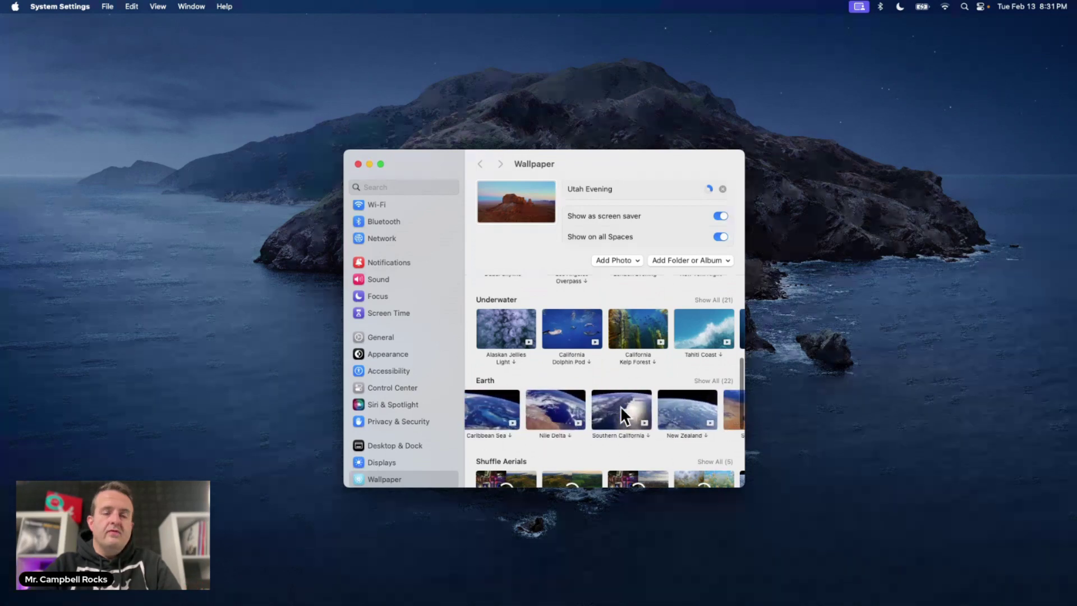
{"action": "scroll", "coordinate": [621, 405], "scroll_direction": "right", "scroll_amount": 3}
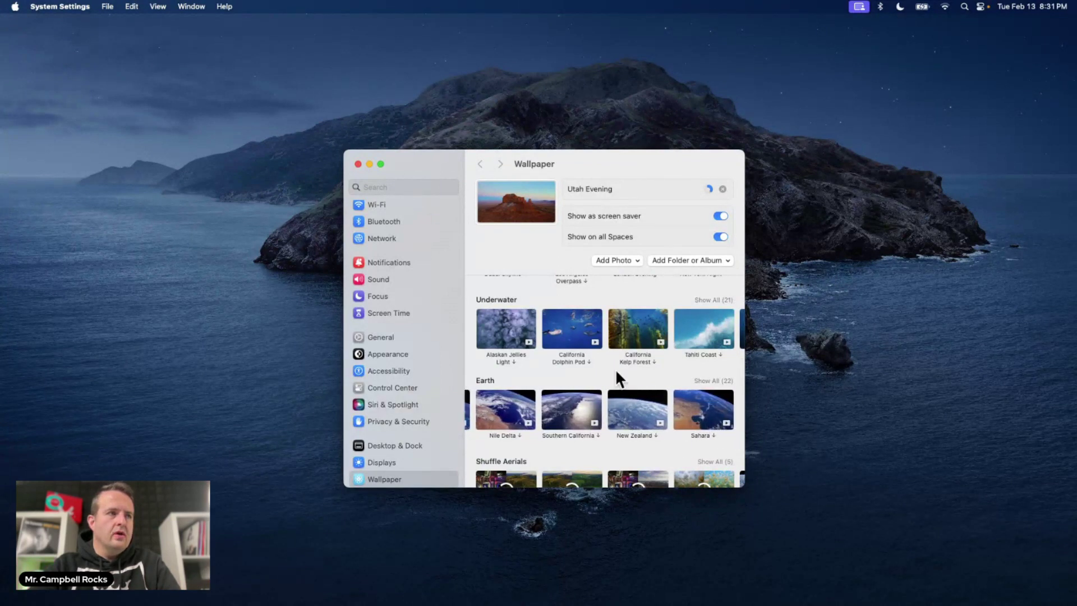
{"action": "scroll", "coordinate": [611, 335], "scroll_direction": "right", "scroll_amount": 6}
{"action": "scroll", "coordinate": [610, 336], "scroll_direction": "right", "scroll_amount": 10}
{"action": "scroll", "coordinate": [610, 335], "scroll_direction": "right", "scroll_amount": 8}
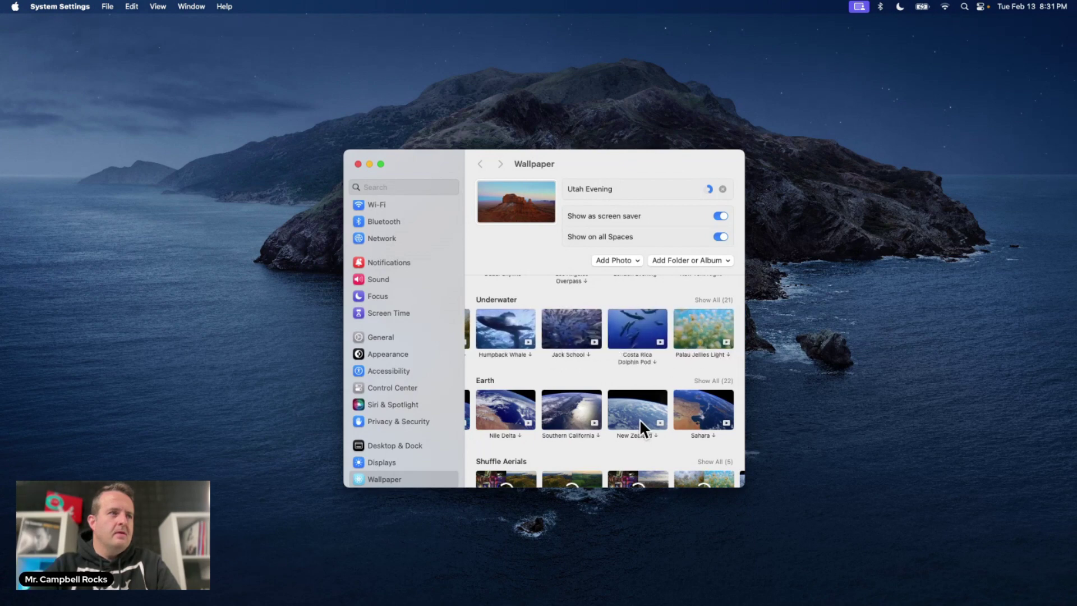
{"action": "left_click", "coordinate": [569, 422]}
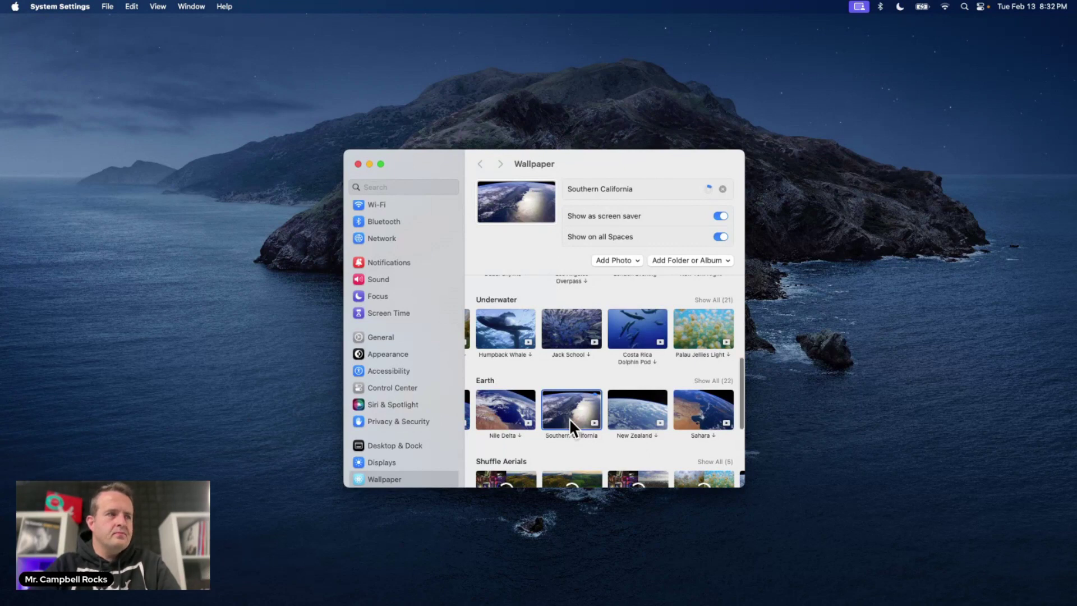
{"action": "scroll", "coordinate": [570, 421], "scroll_direction": "down", "scroll_amount": 3}
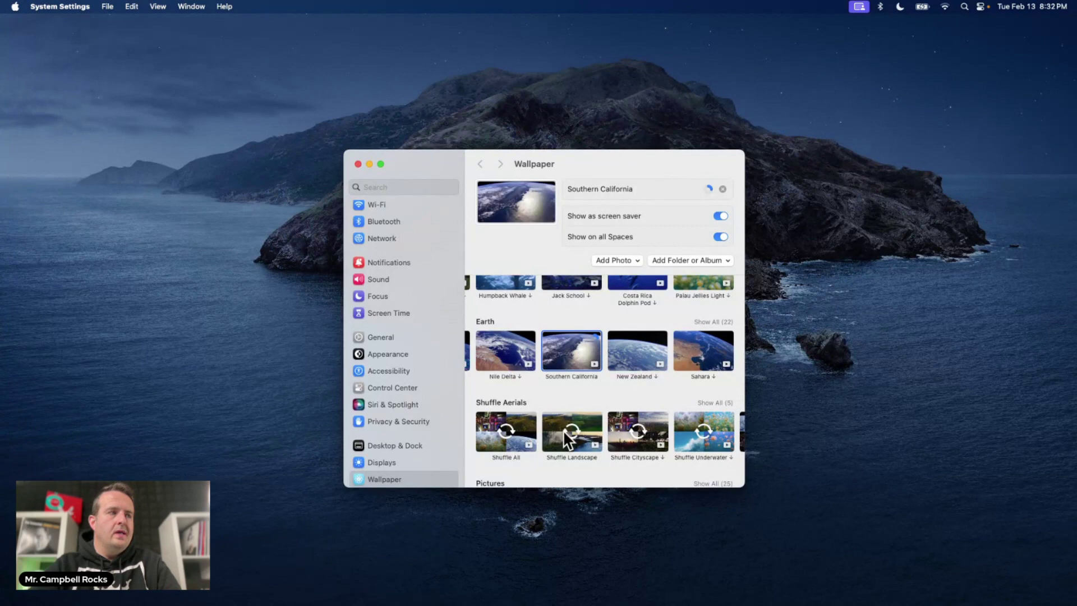
- Preview Shuffle Landscape, then the Blue Violet, Cyan, Dusty Rose and Electric Blue colours
{"action": "left_click", "coordinate": [563, 430]}
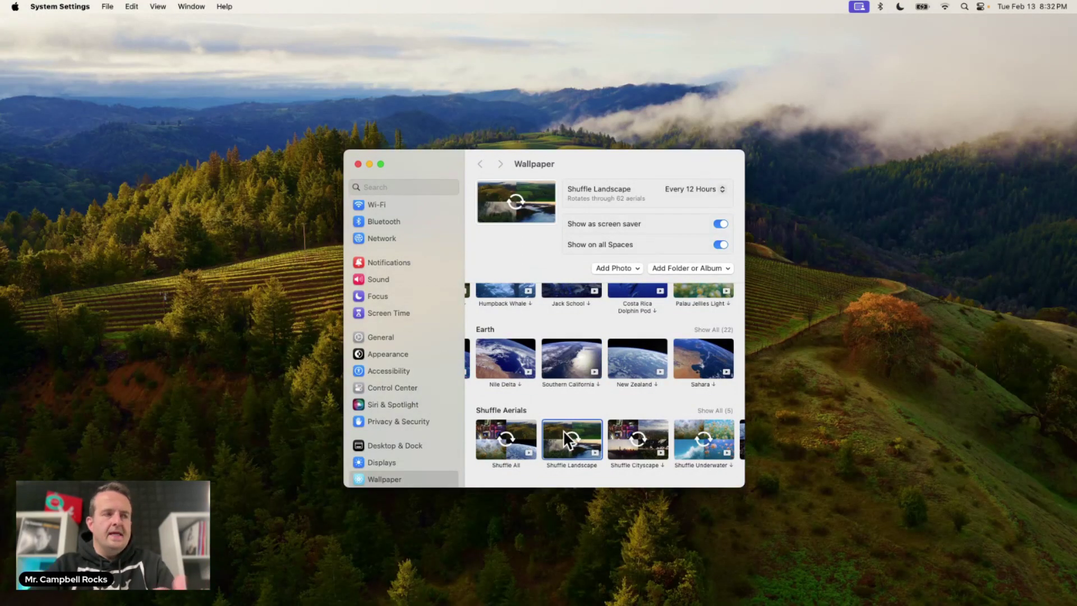
{"action": "scroll", "coordinate": [644, 438], "scroll_direction": "down", "scroll_amount": 1}
{"action": "scroll", "coordinate": [645, 447], "scroll_direction": "down", "scroll_amount": 3}
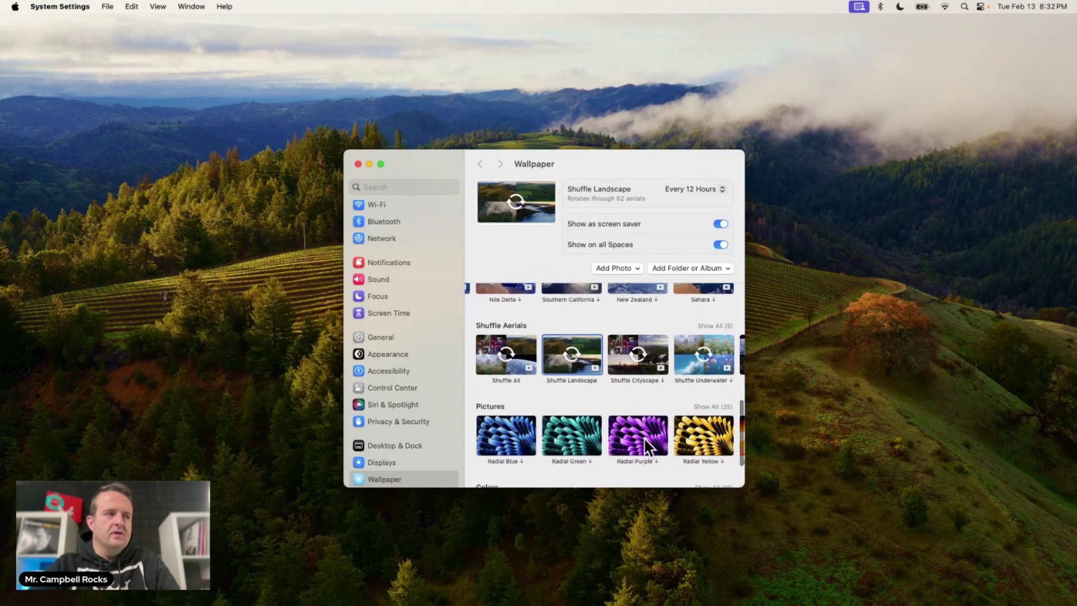
{"action": "scroll", "coordinate": [645, 440], "scroll_direction": "down", "scroll_amount": 2}
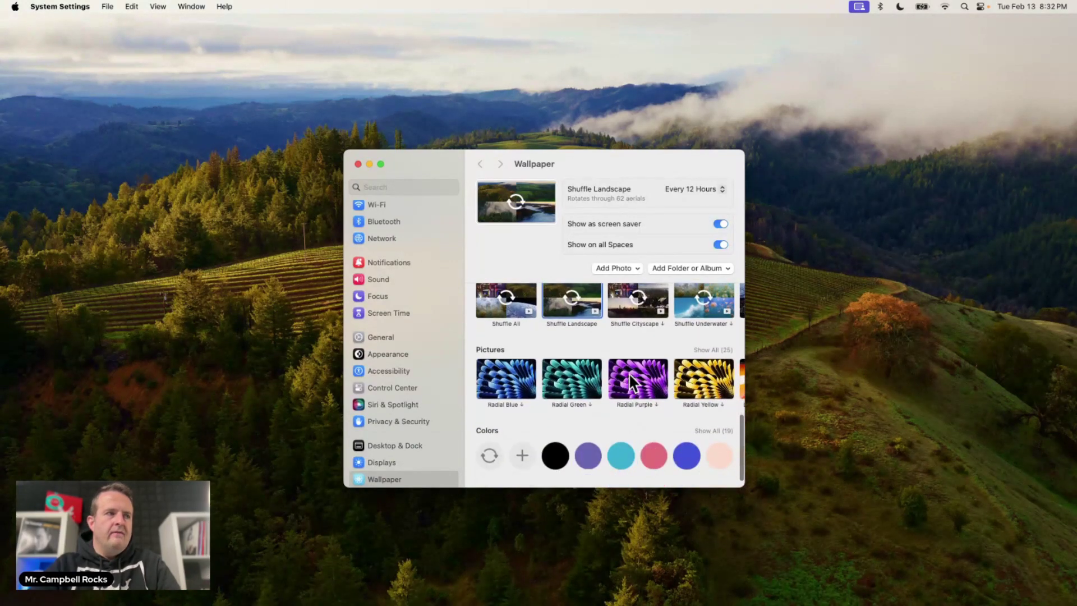
{"action": "left_click", "coordinate": [592, 457]}
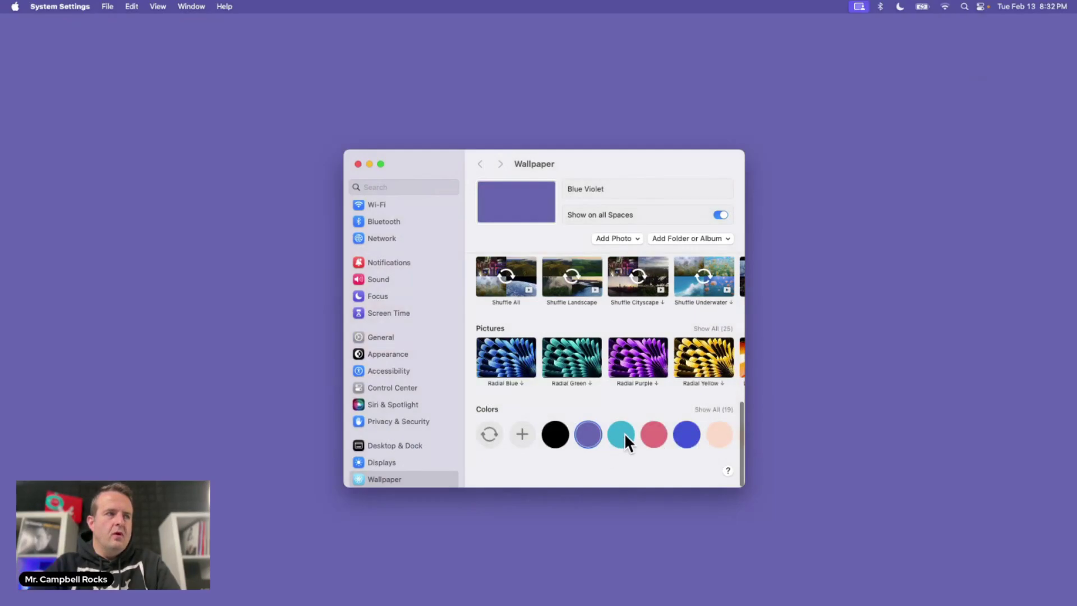
{"action": "left_click", "coordinate": [625, 433]}
{"action": "left_click", "coordinate": [652, 438]}
{"action": "left_click", "coordinate": [685, 441]}
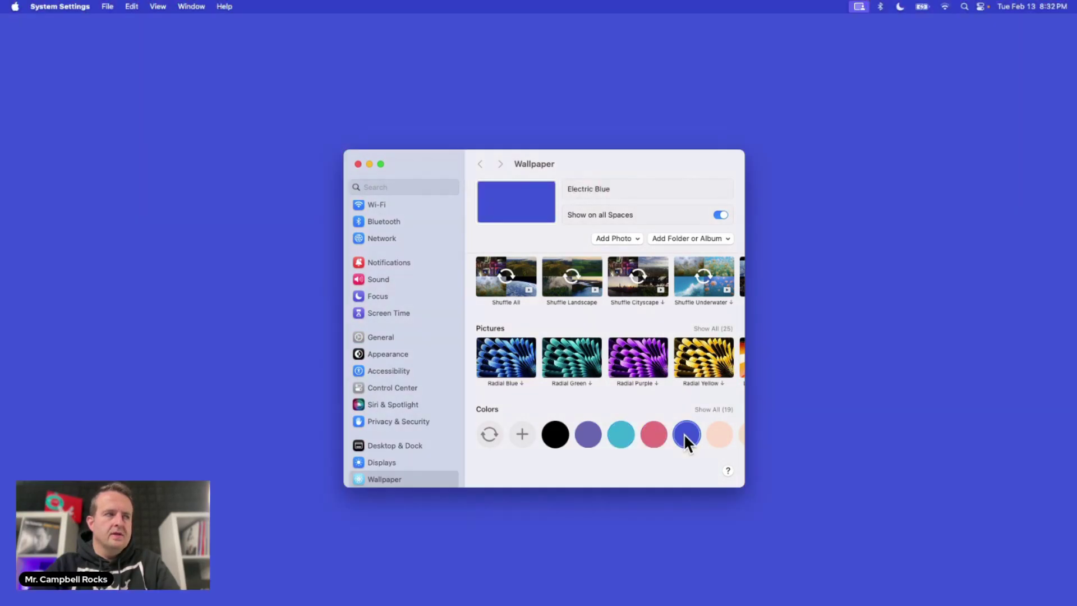
- Reselect the Southern California aerial as the wallpaper
{"action": "scroll", "coordinate": [684, 434], "scroll_direction": "up", "scroll_amount": 2}
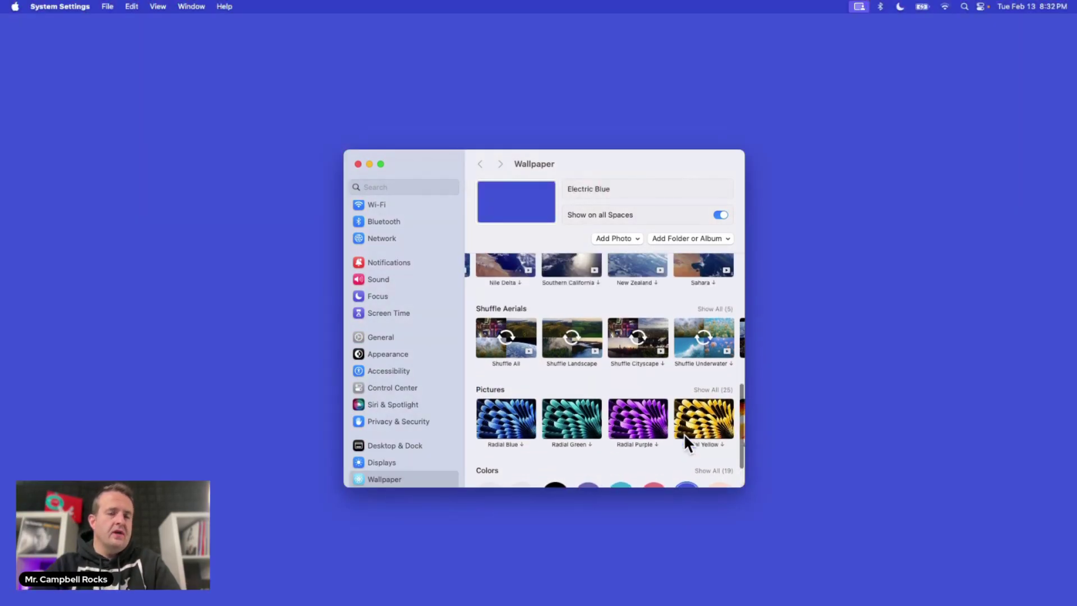
{"action": "scroll", "coordinate": [684, 433], "scroll_direction": "up", "scroll_amount": 2}
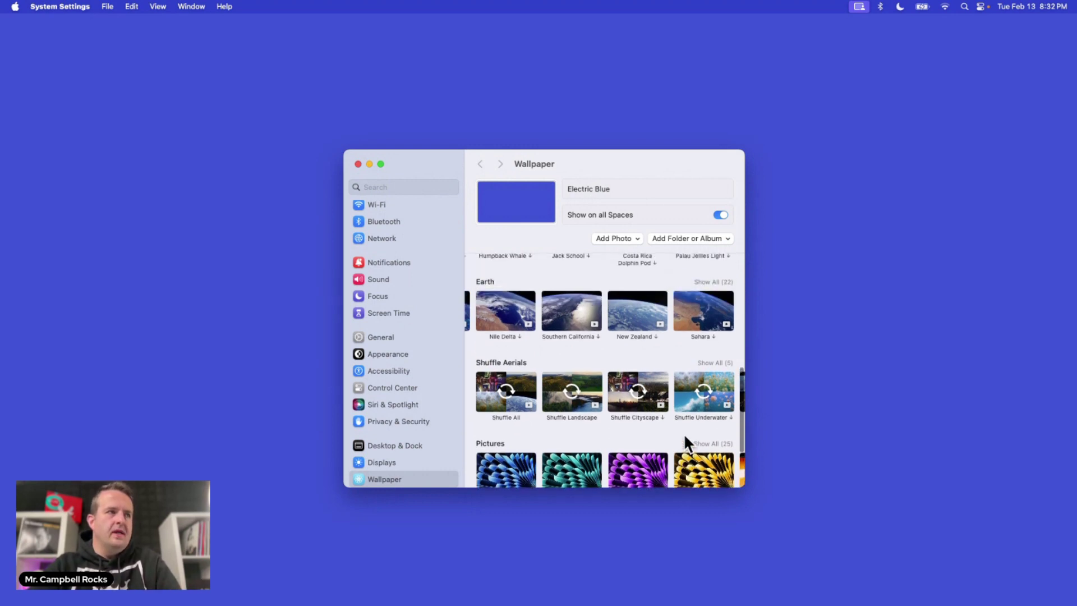
{"action": "left_click", "coordinate": [573, 318]}
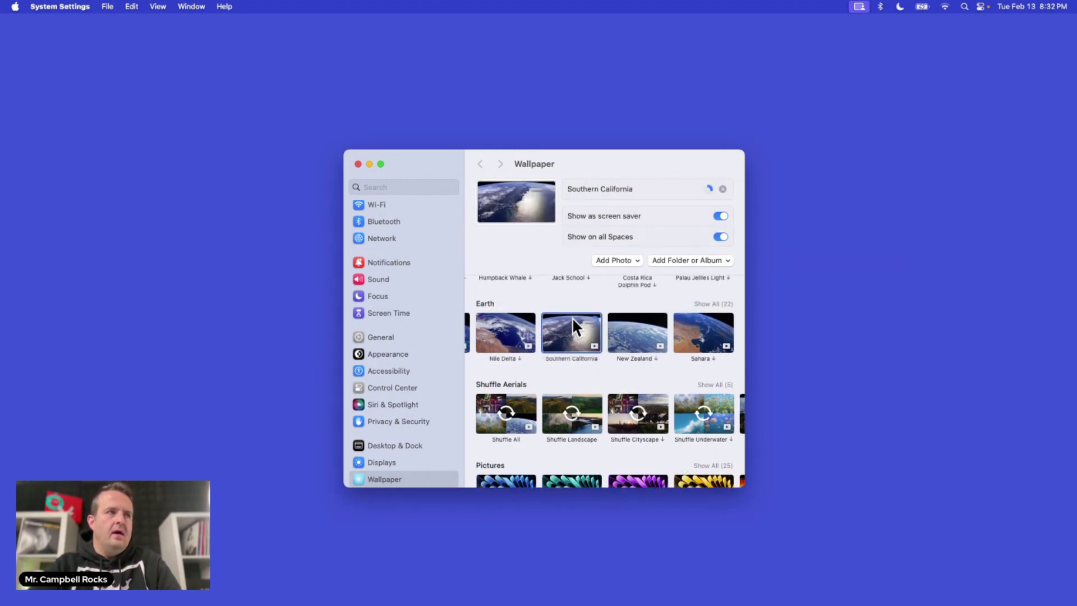
- Switch from Shuffle Landscape to Shuffle All aerials and set rotation to Every 2 Days
{"action": "left_click", "coordinate": [587, 407]}
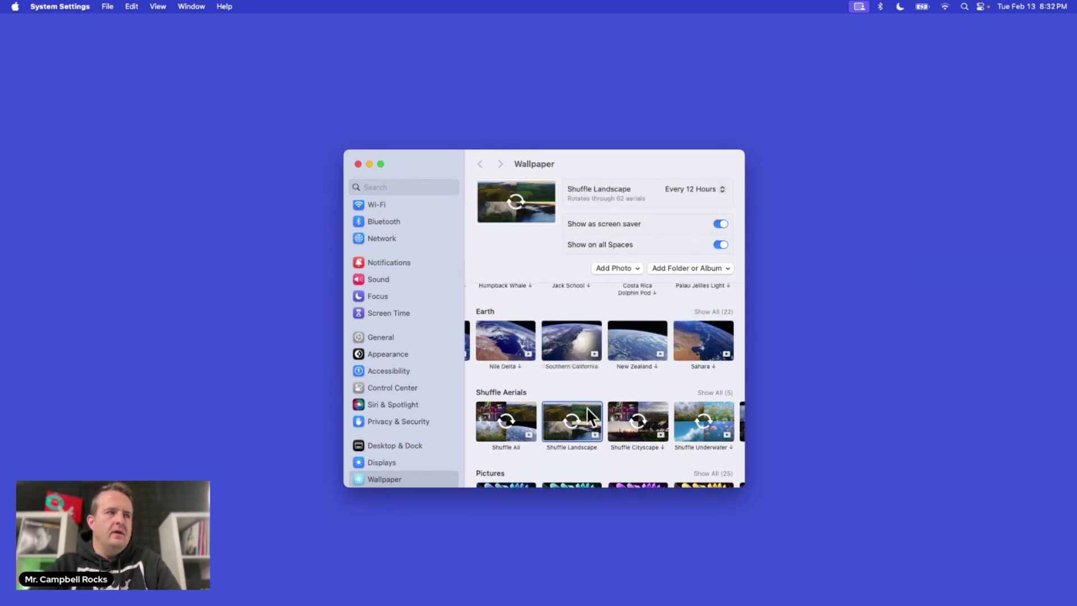
{"action": "left_click", "coordinate": [525, 422]}
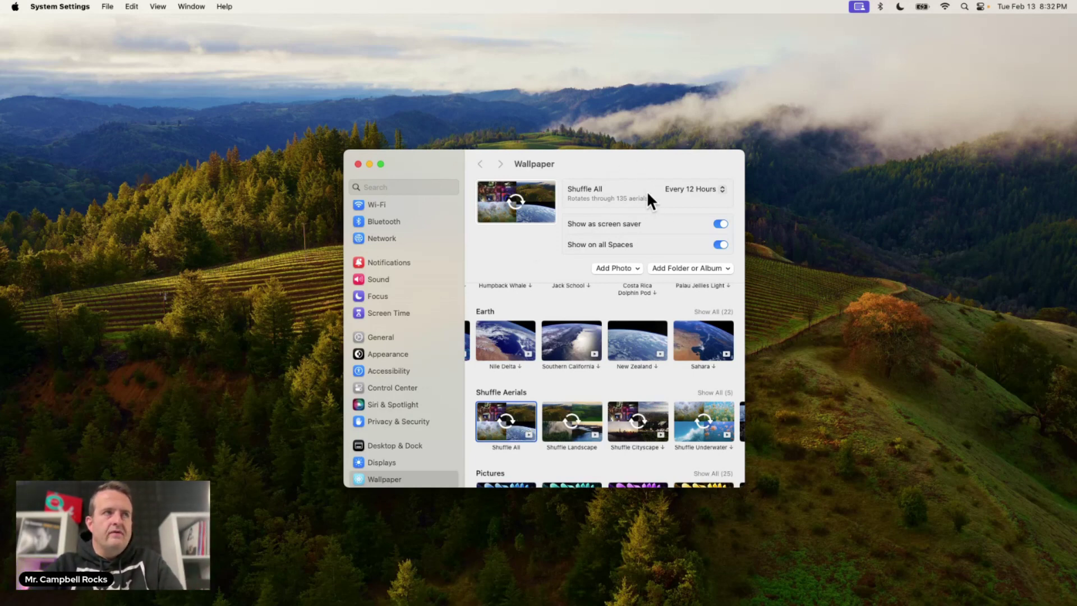
{"action": "left_click", "coordinate": [722, 191]}
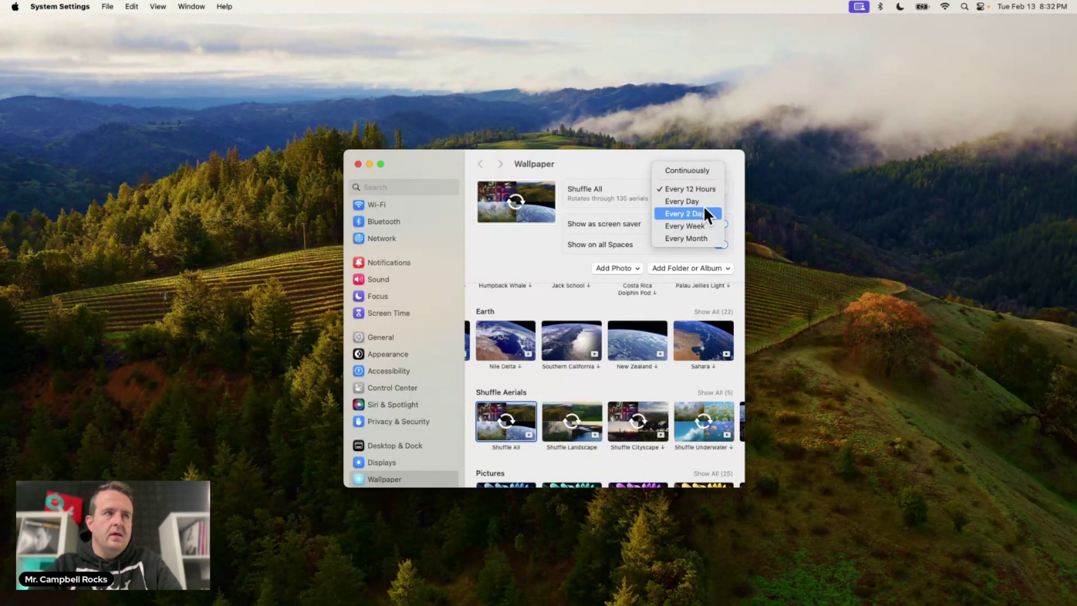
{"action": "left_click", "coordinate": [704, 213]}
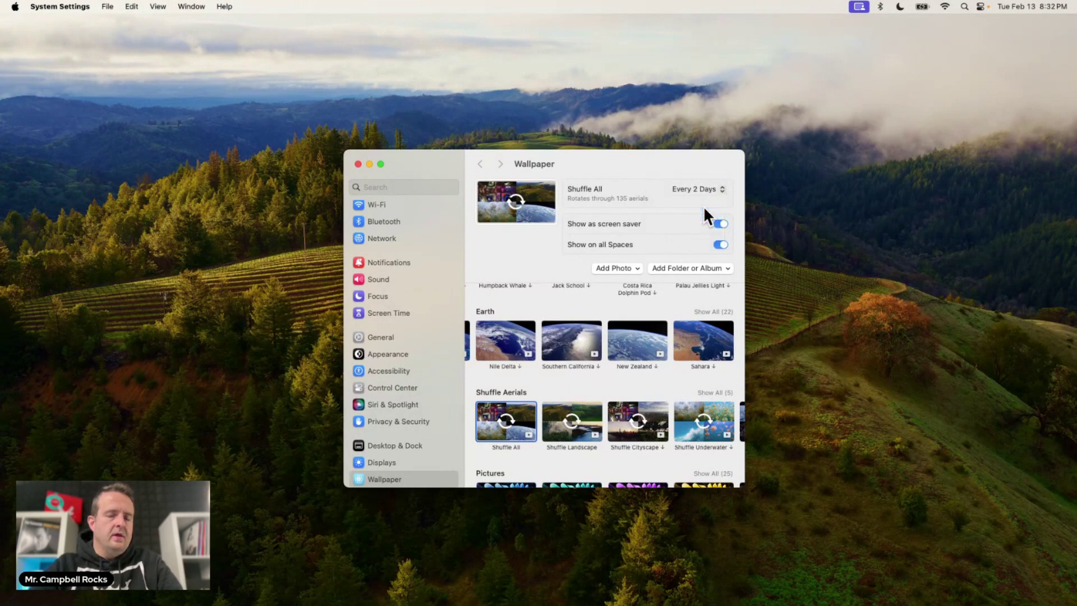